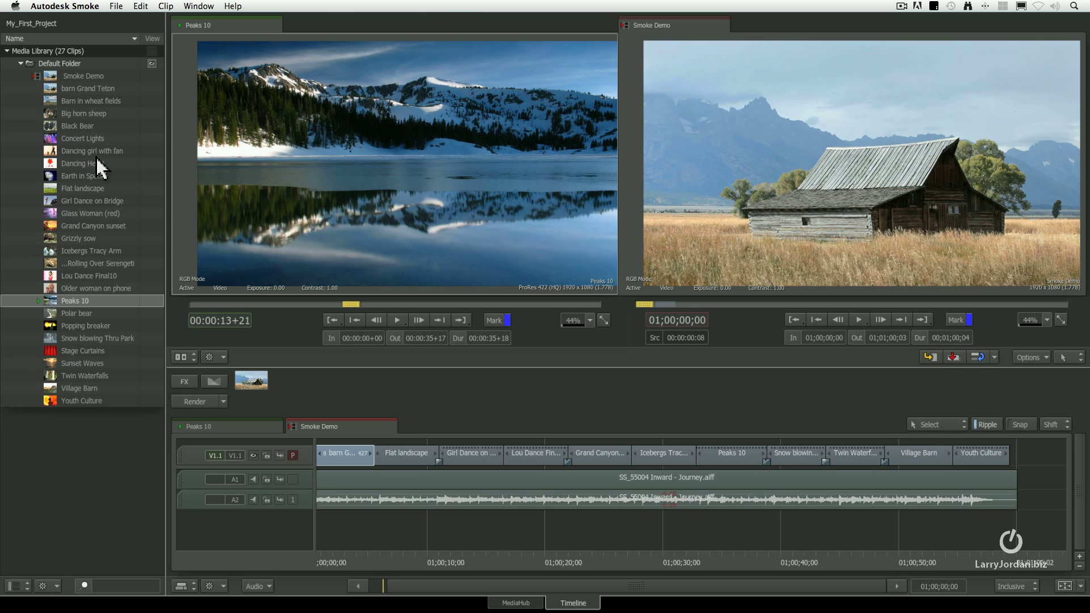
Search the Media Library for 'danc' to list the dance clips.
click(104, 587)
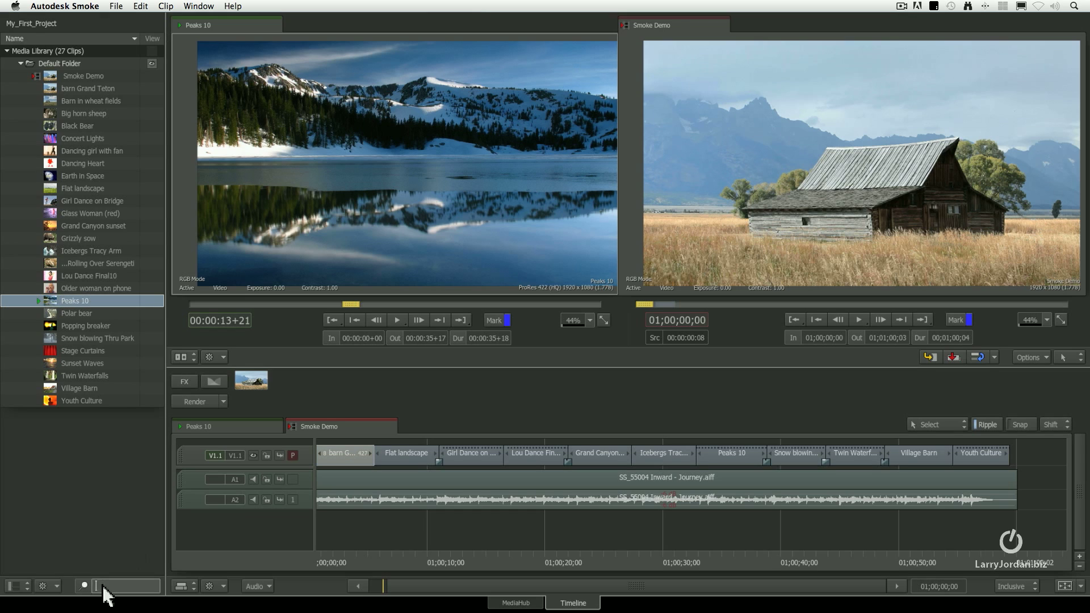
text(danc)
key(Return)
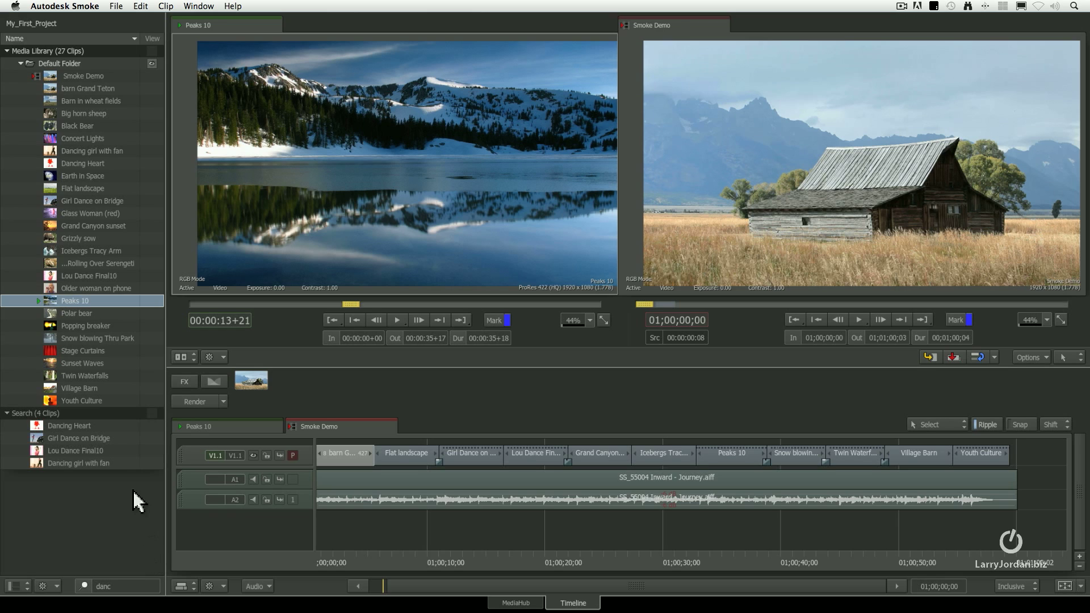
Preview Dancing Heart, Girl Dance on Bridge, Lou Dance Final10 and Dancing girl with fan, then clear the search.
click(59, 425)
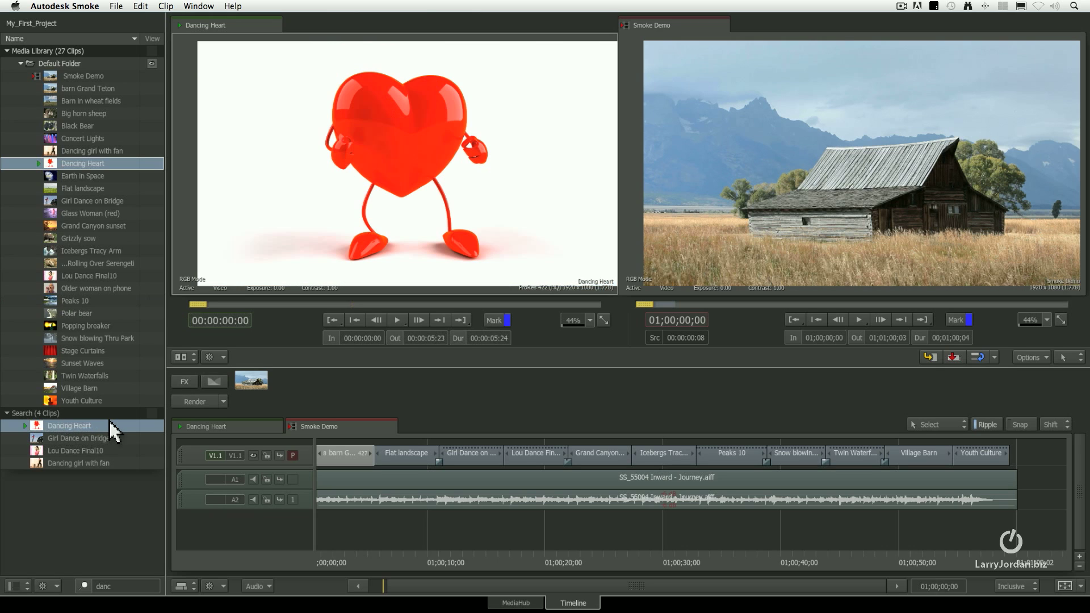
click(108, 439)
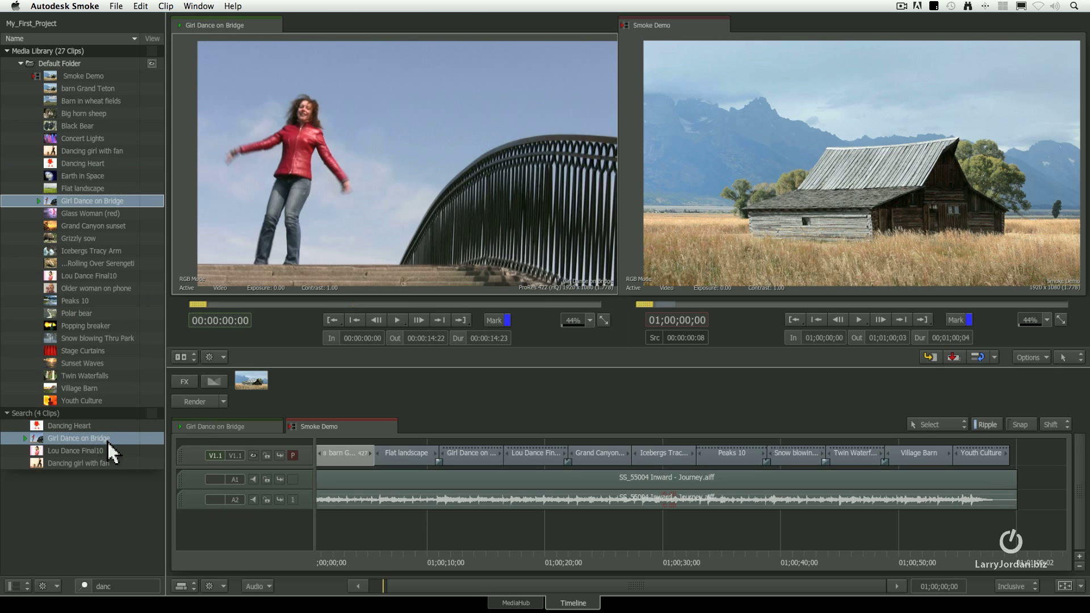
click(111, 448)
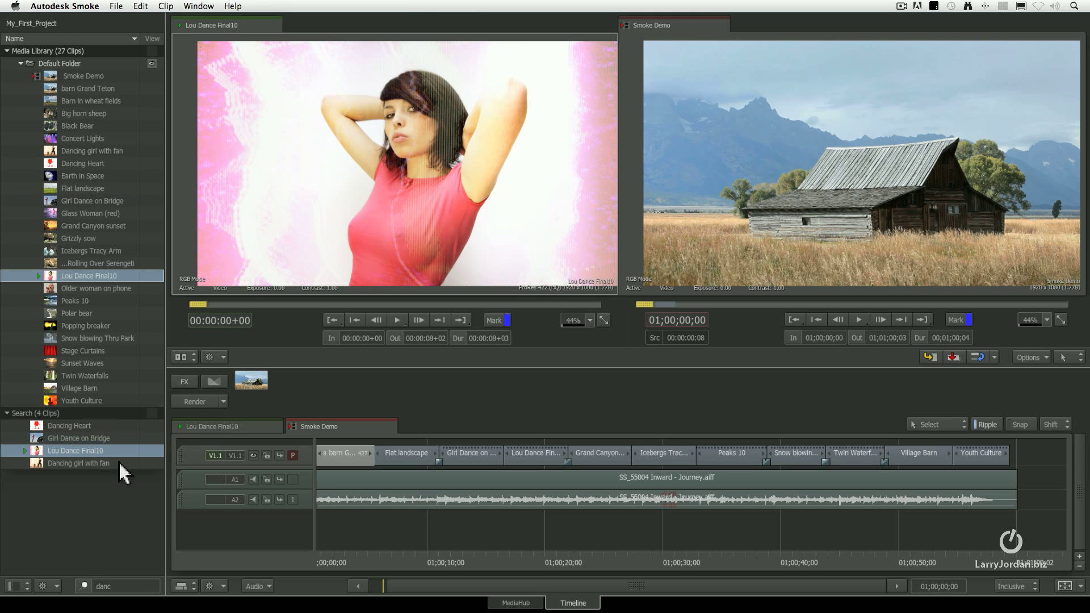
click(108, 464)
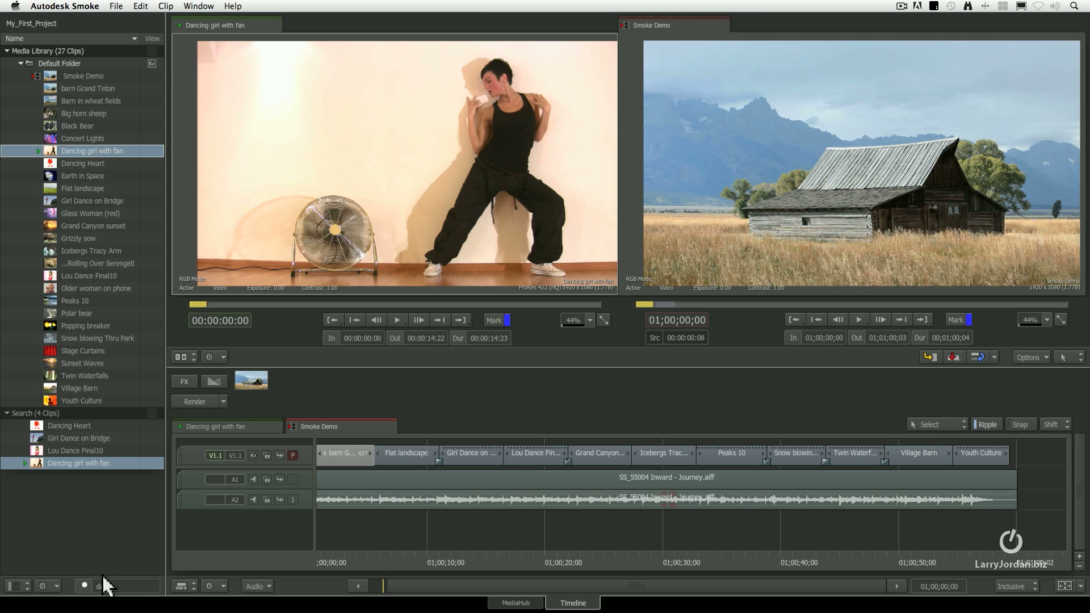
mouse_move(127, 588)
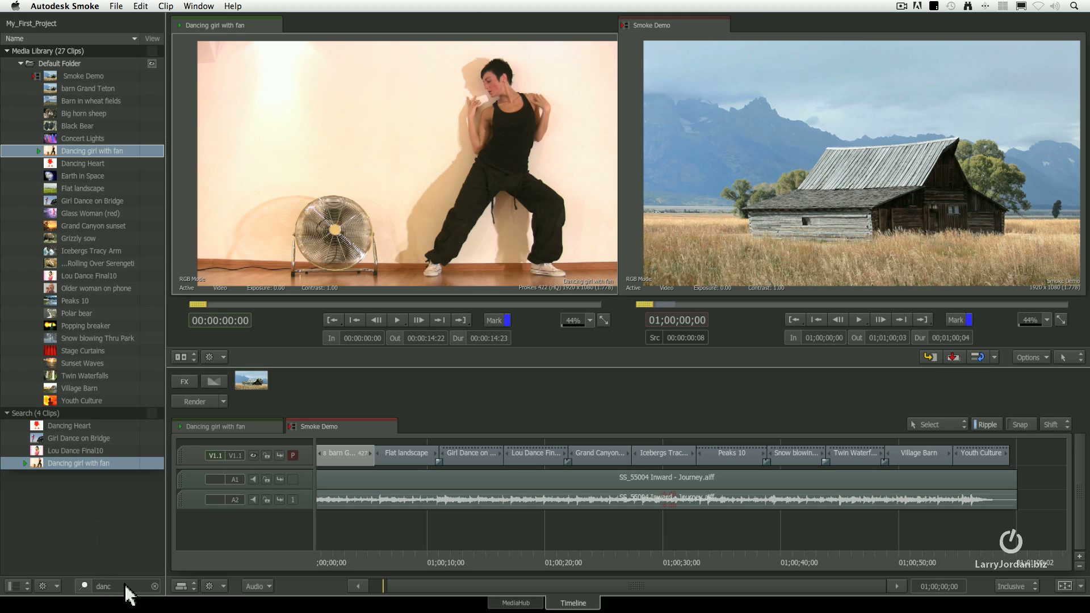
click(154, 586)
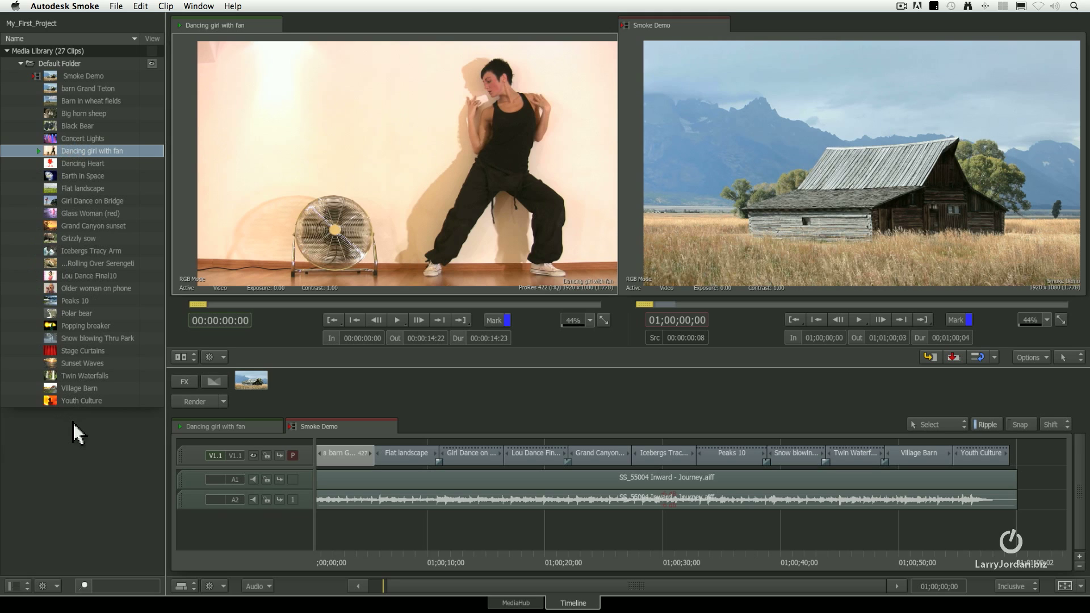
click(21, 584)
click(67, 527)
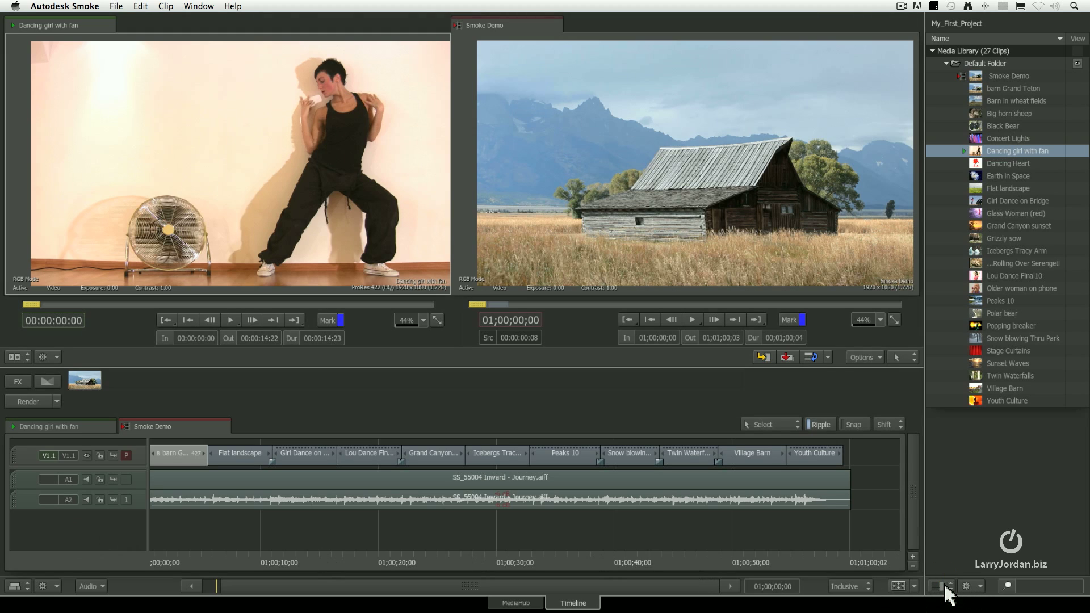
click(943, 588)
click(945, 563)
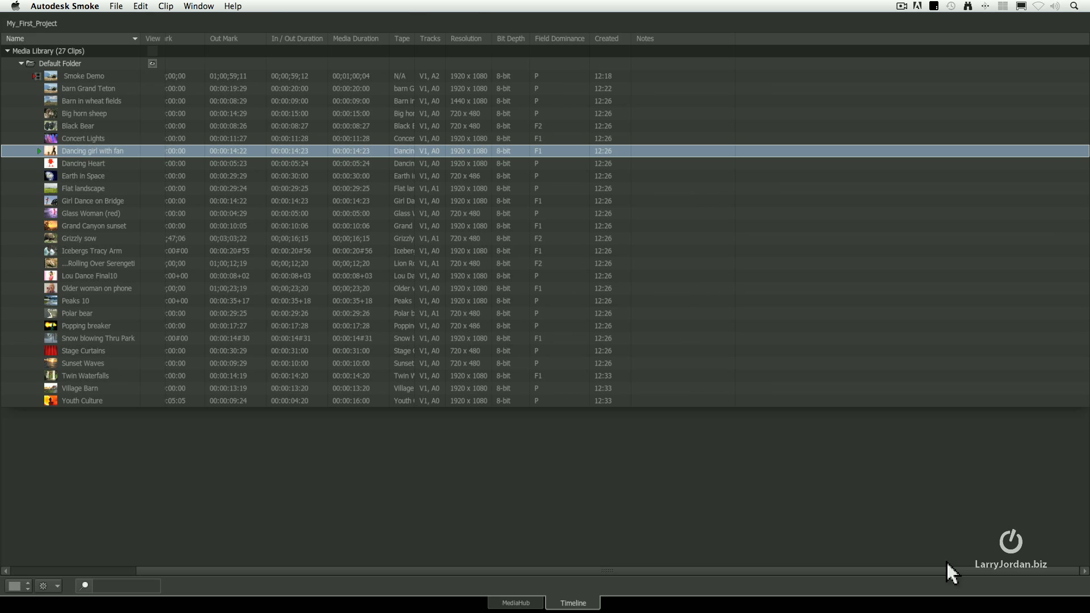
click(20, 586)
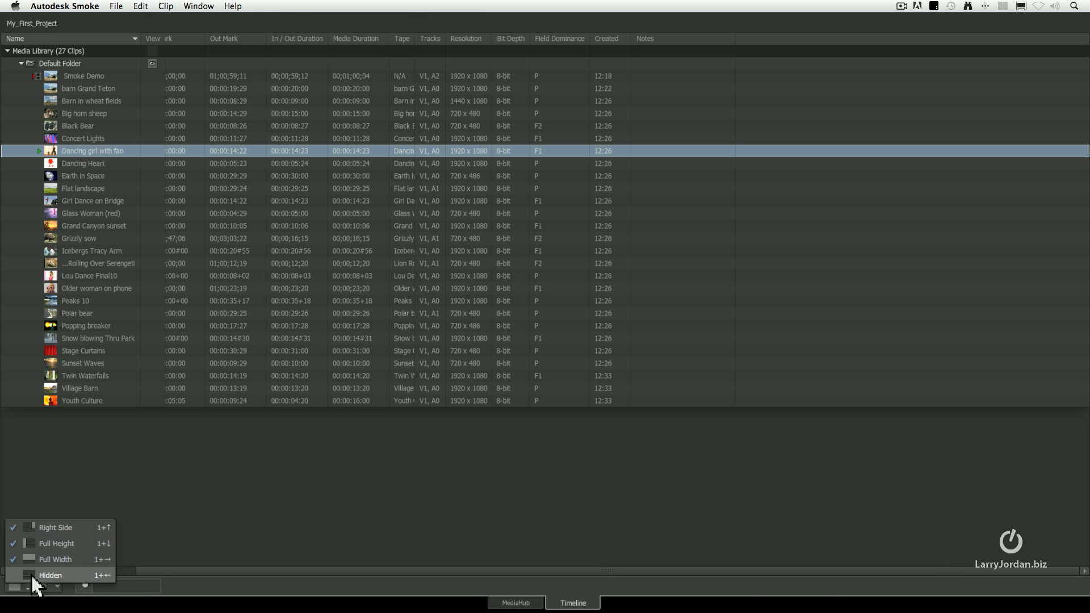
click(34, 562)
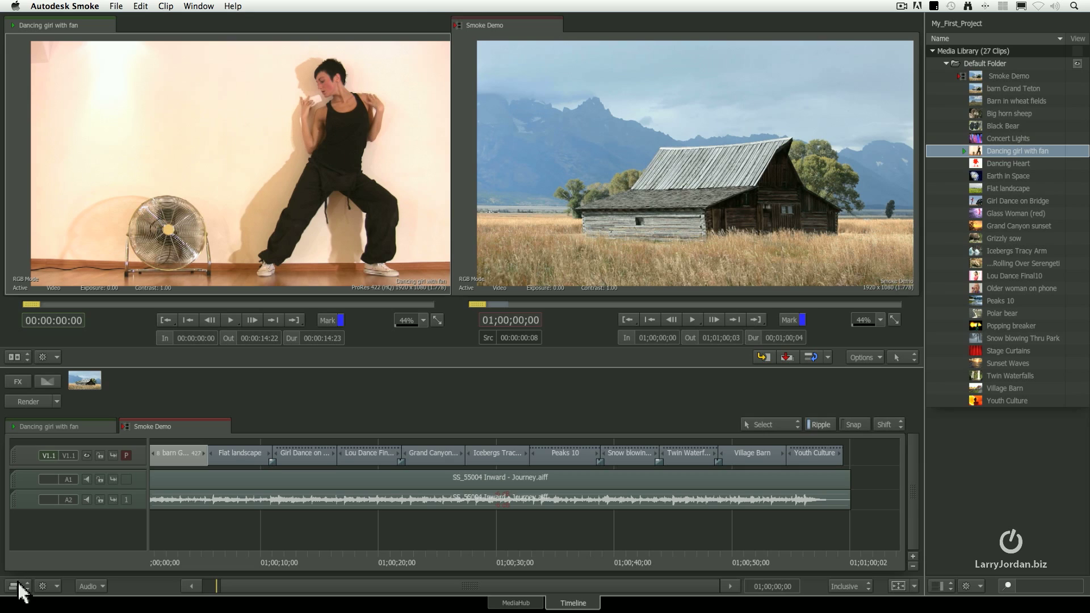
click(946, 588)
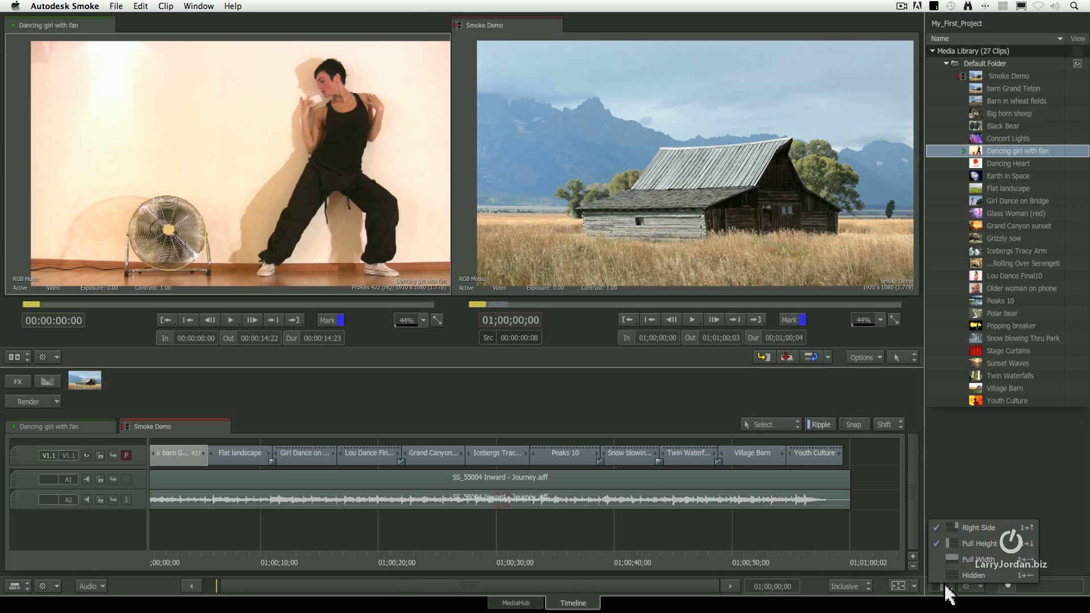
click(955, 538)
click(17, 587)
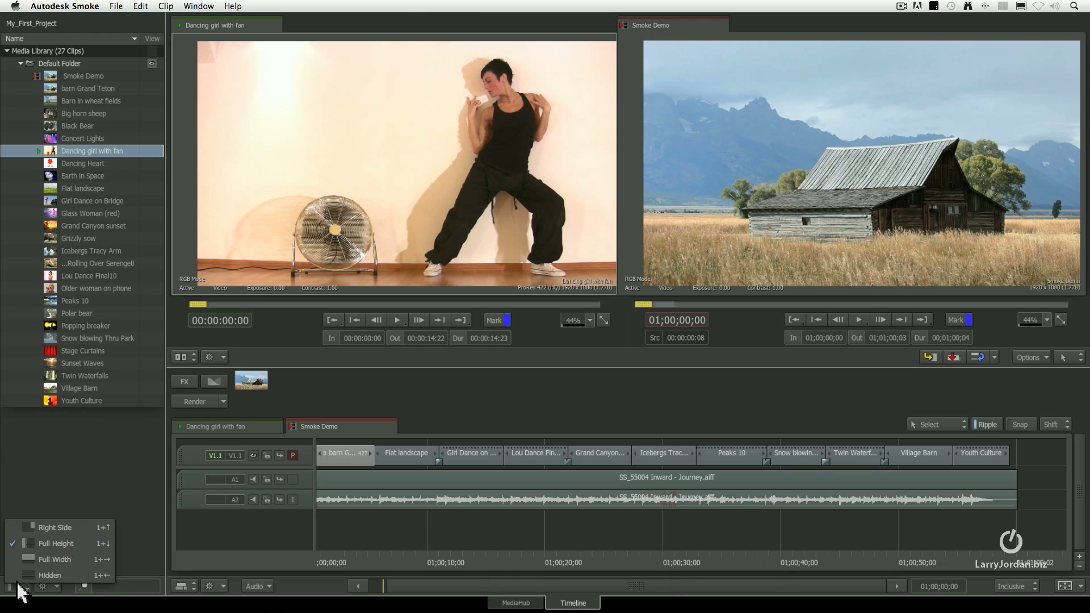
click(56, 575)
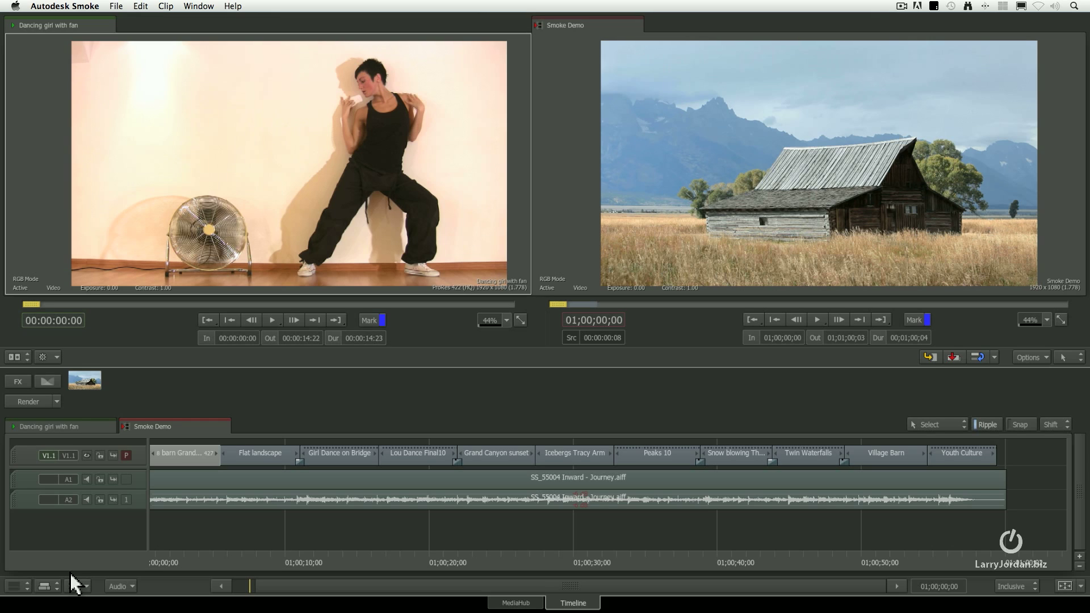
click(20, 590)
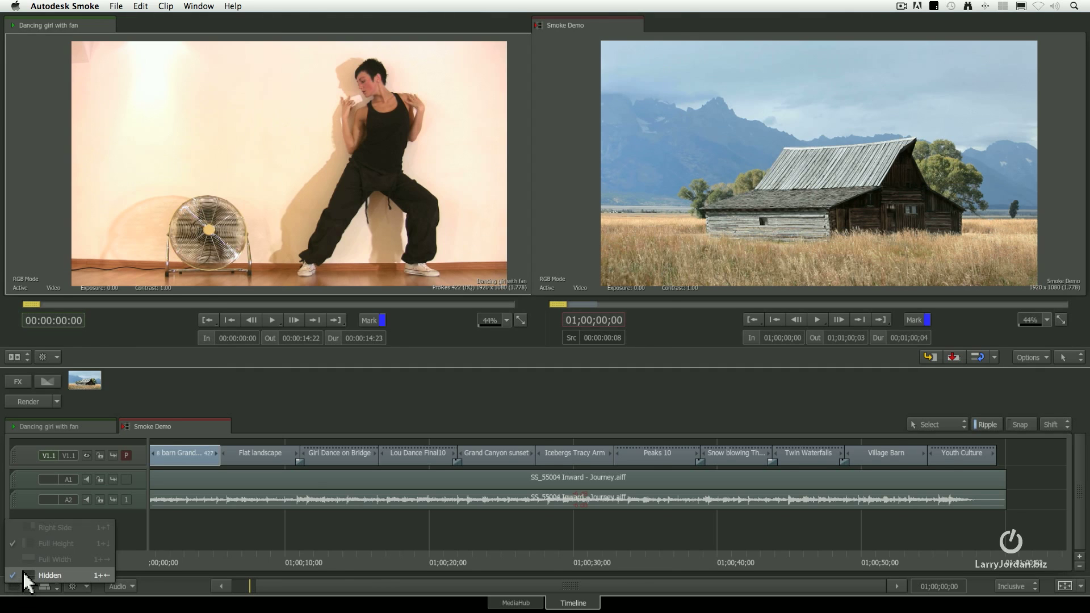
click(29, 576)
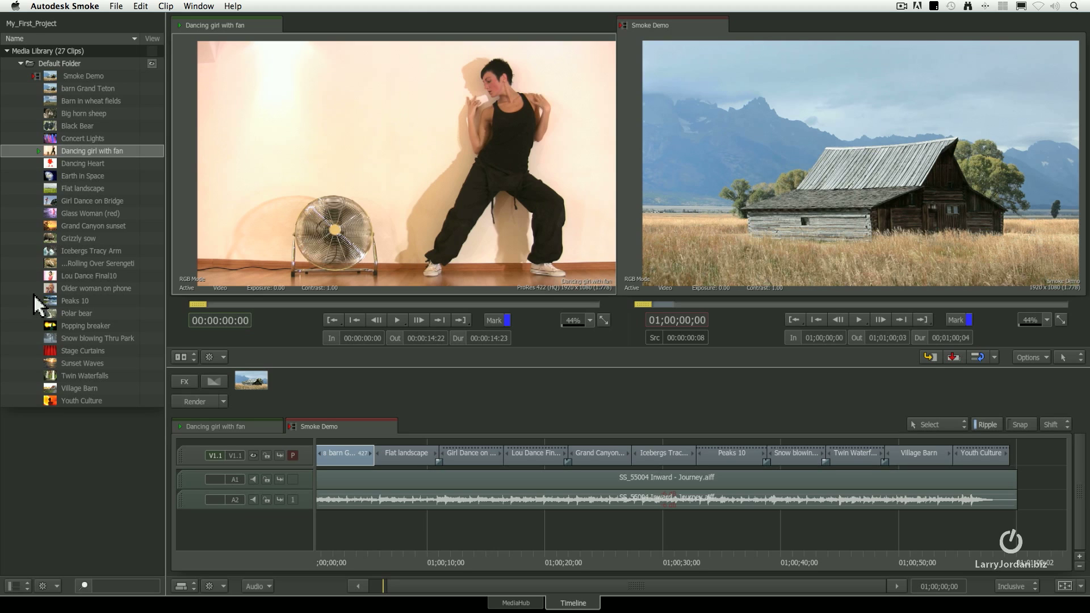
click(116, 6)
mouse_move(139, 8)
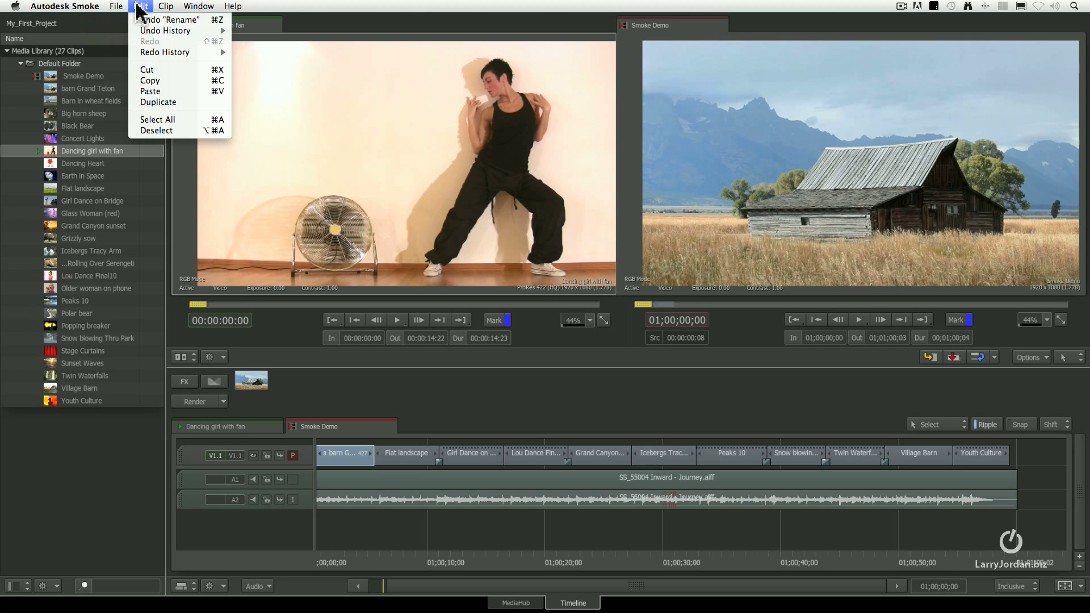
mouse_move(226, 9)
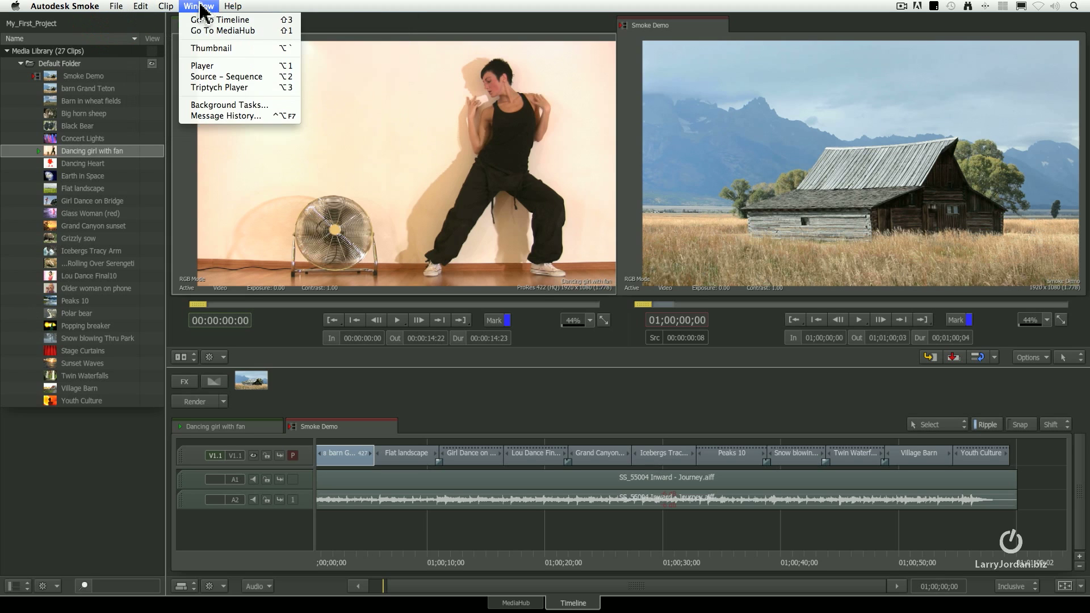
mouse_move(150, 5)
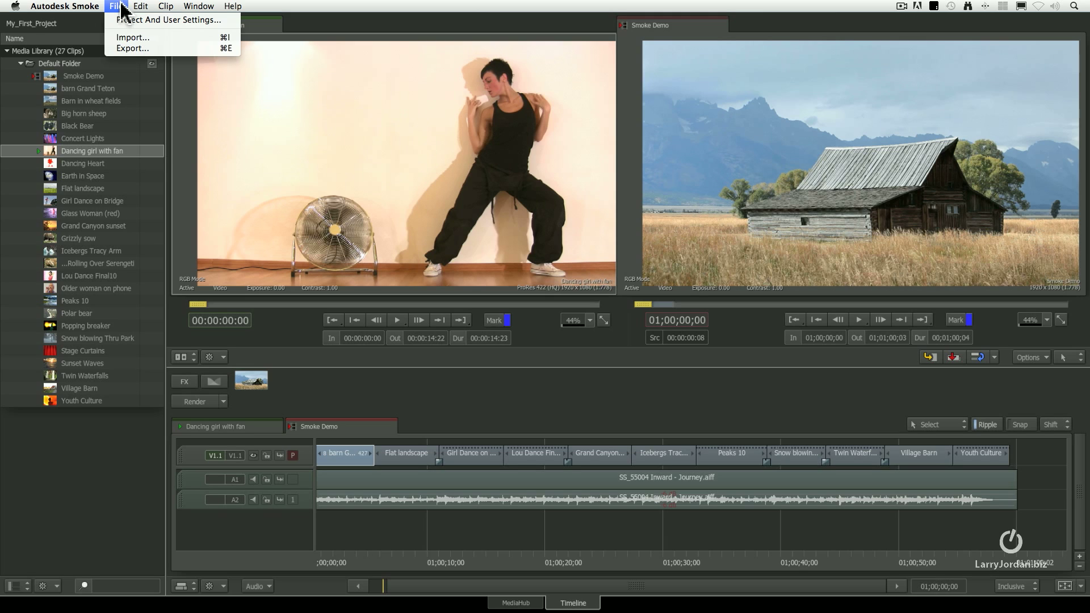
click(120, 152)
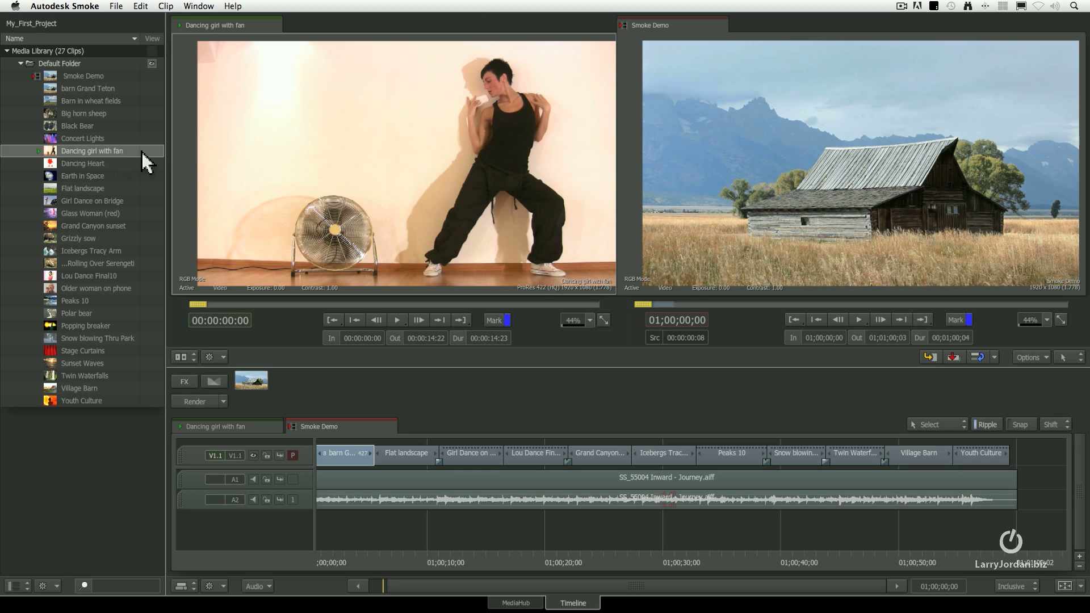
right_click(139, 152)
mouse_move(173, 160)
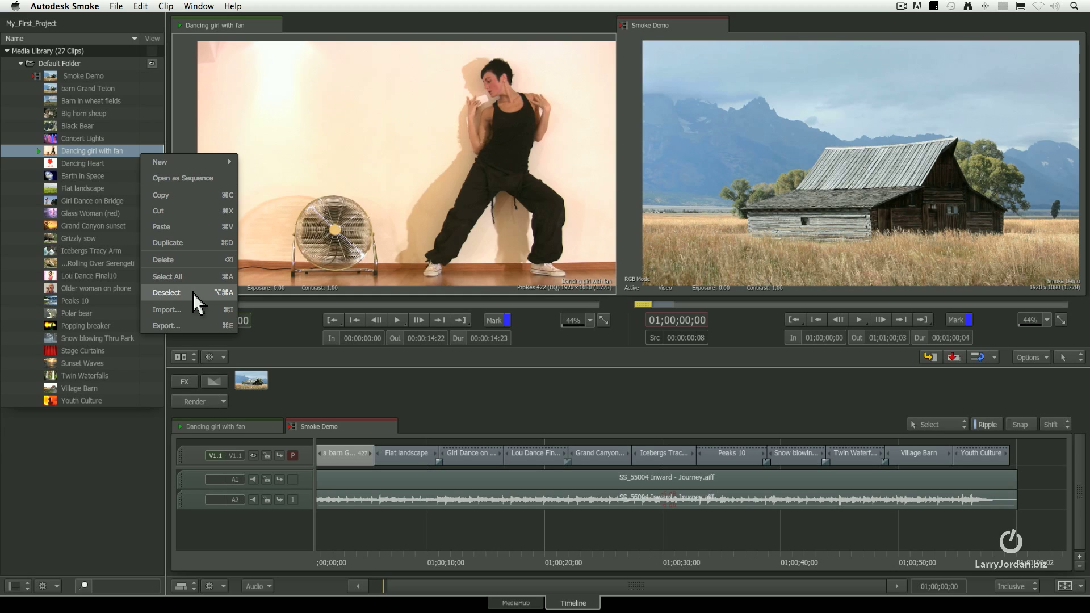
click(321, 369)
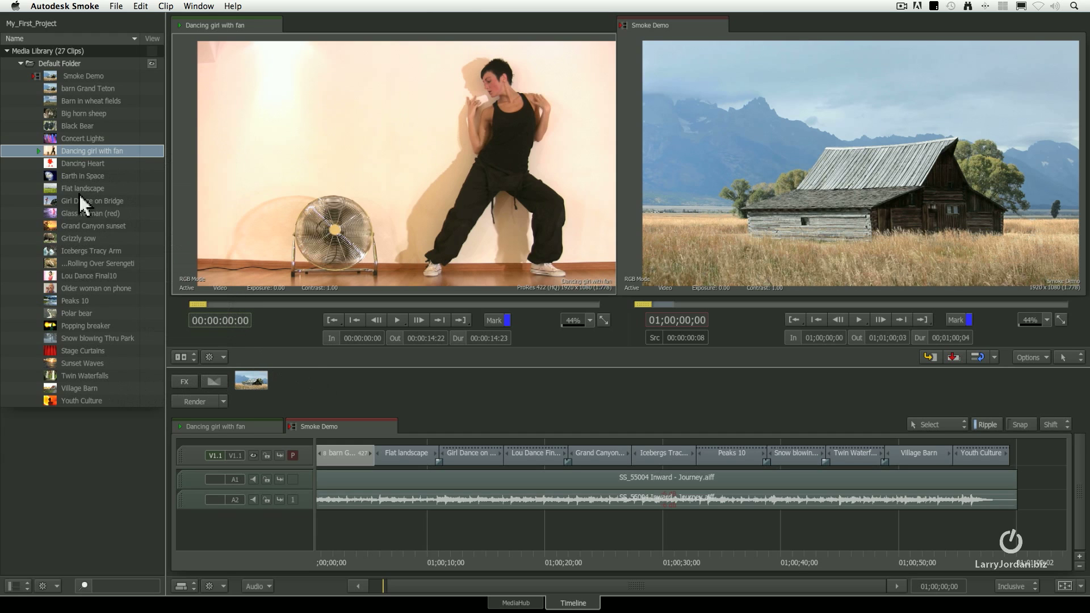
click(85, 225)
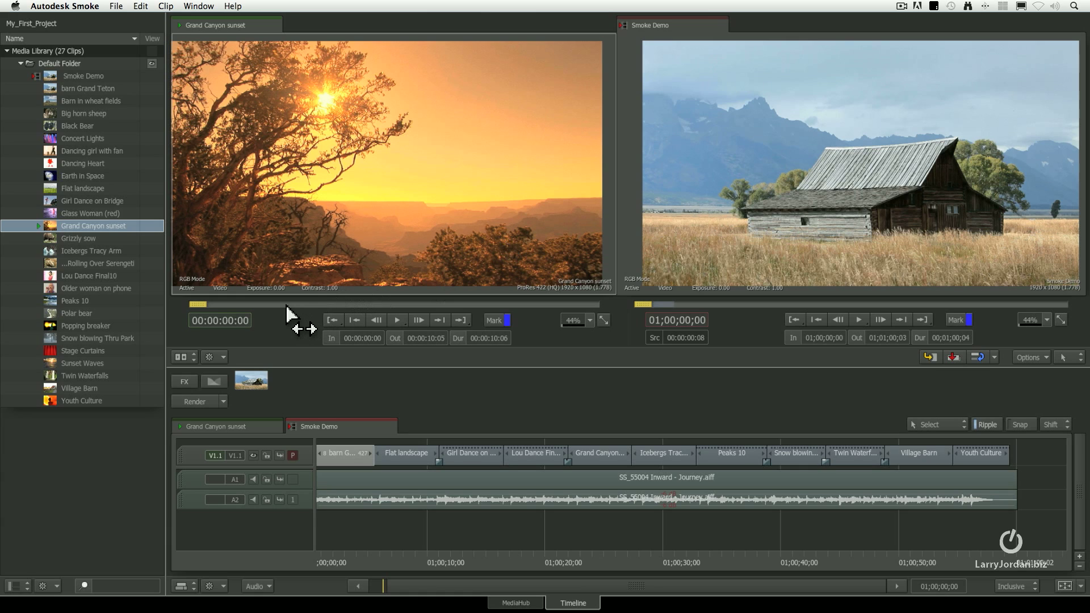
click(192, 356)
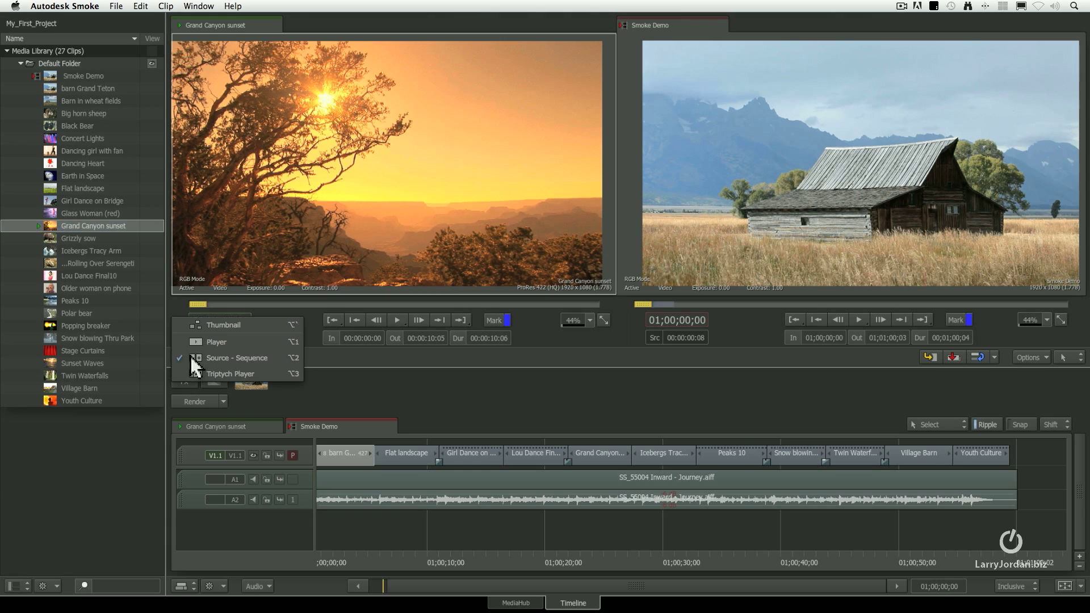
click(250, 328)
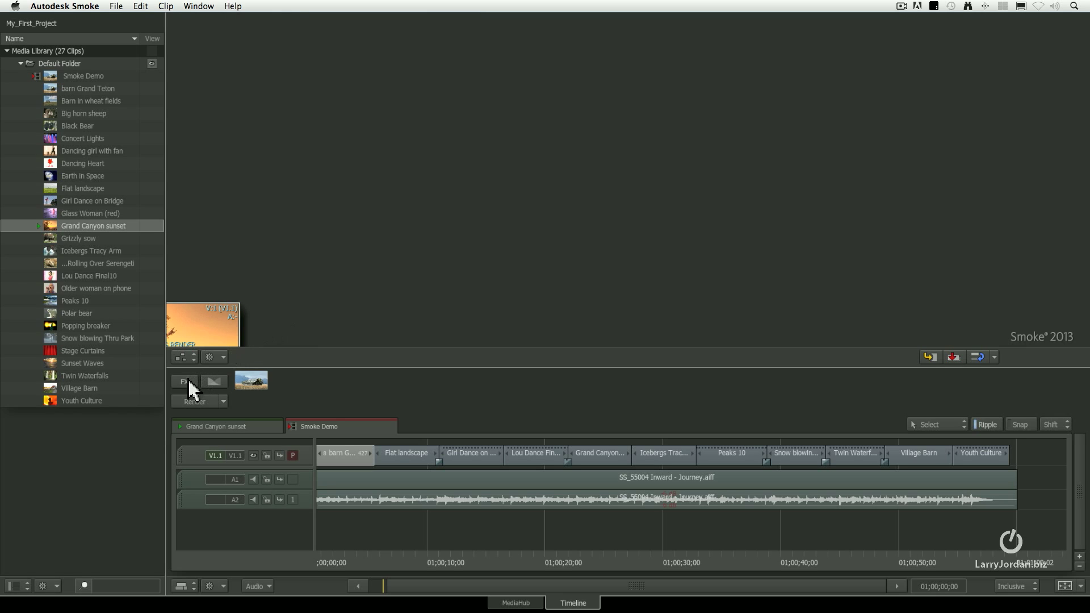
click(188, 356)
click(252, 377)
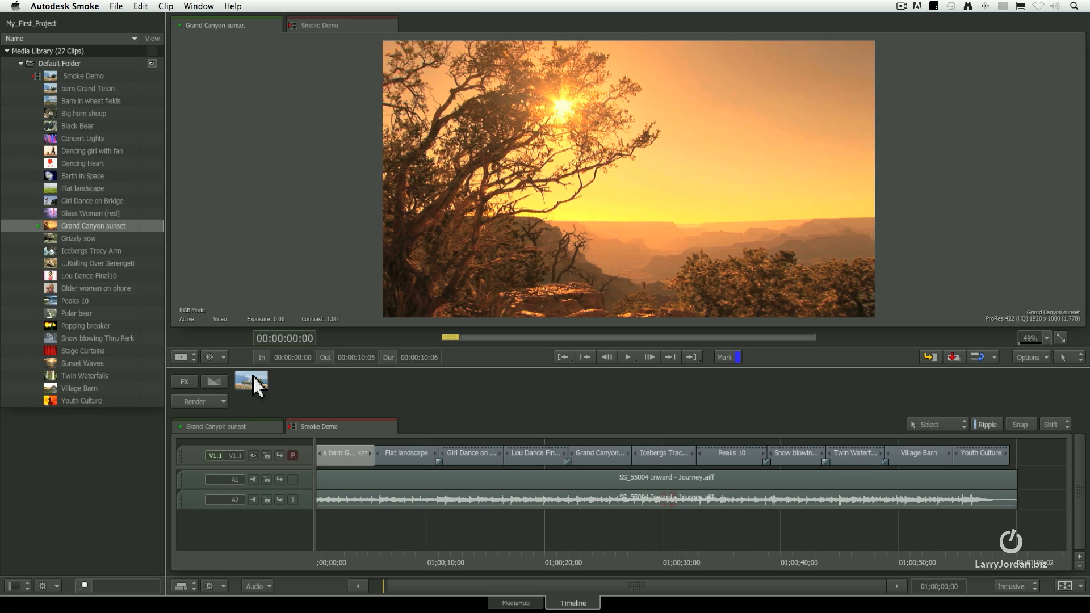
click(182, 357)
click(271, 373)
click(183, 357)
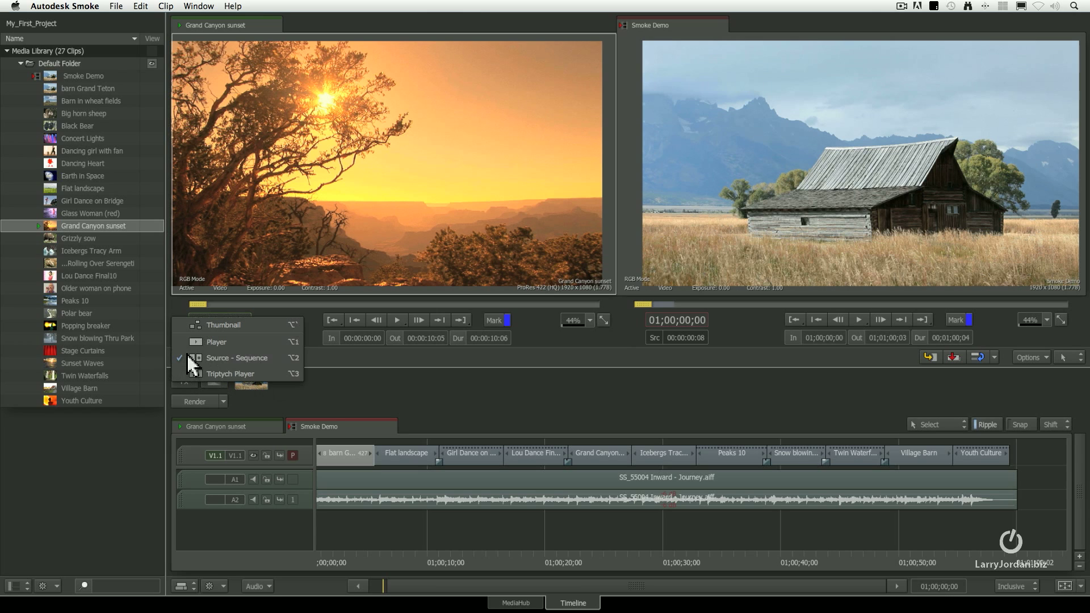
click(266, 375)
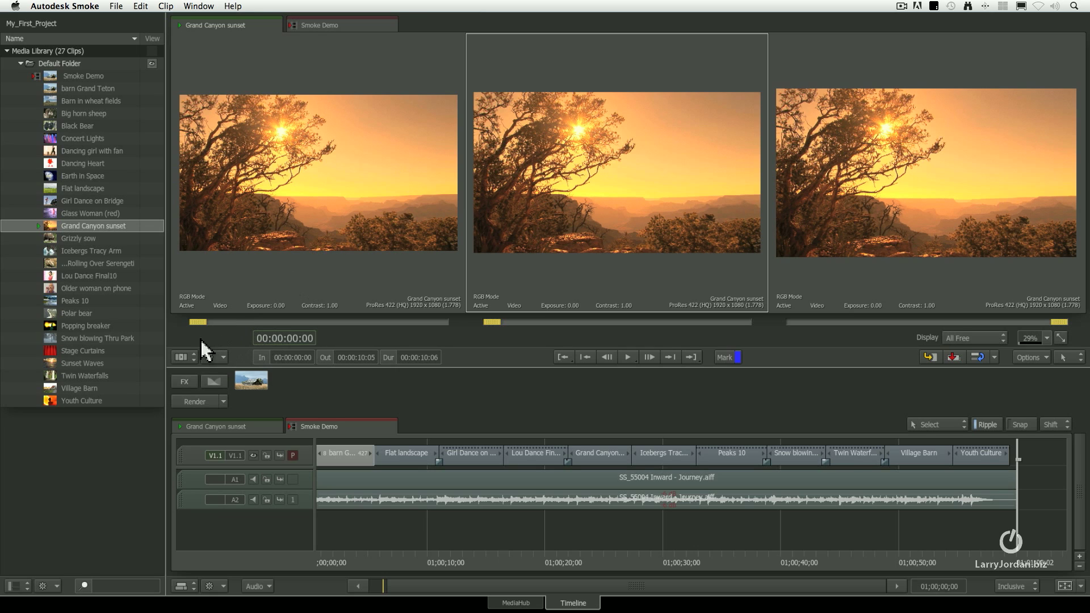
click(185, 357)
click(229, 343)
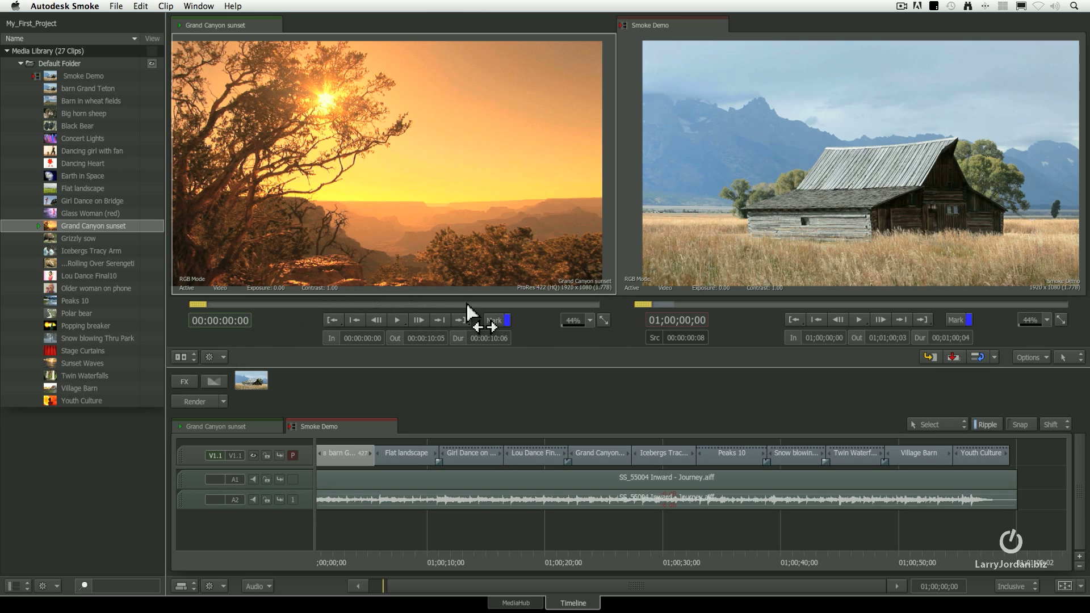
click(603, 321)
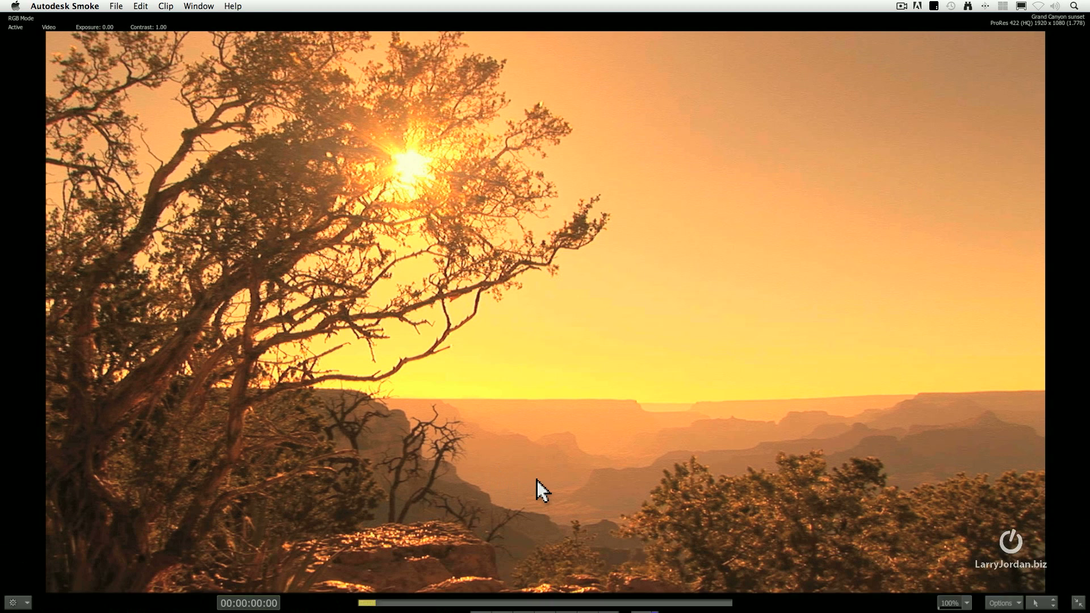
mouse_move(554, 549)
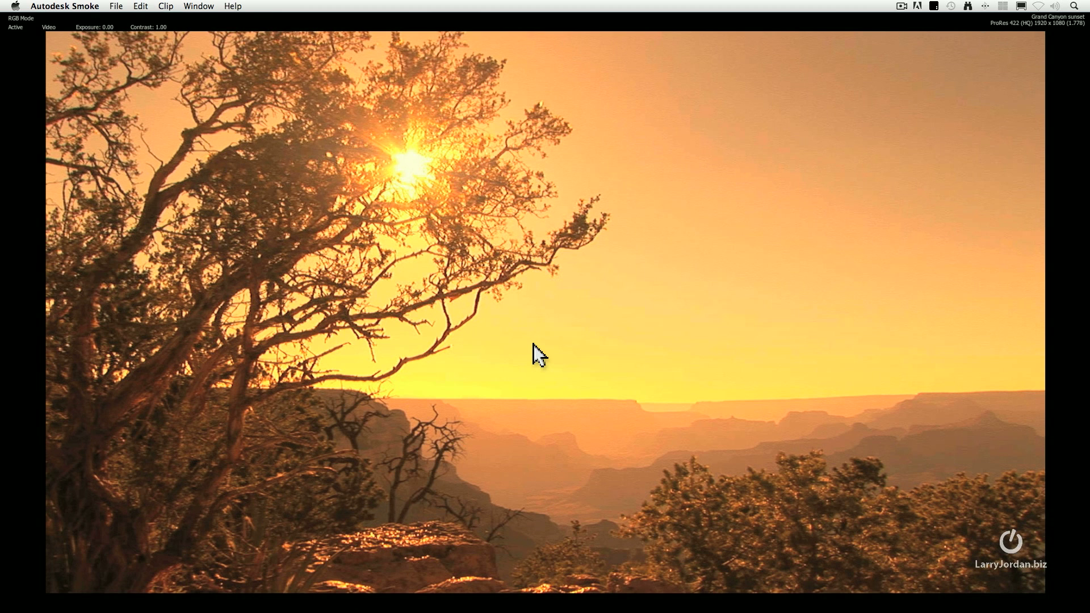
key(Escape)
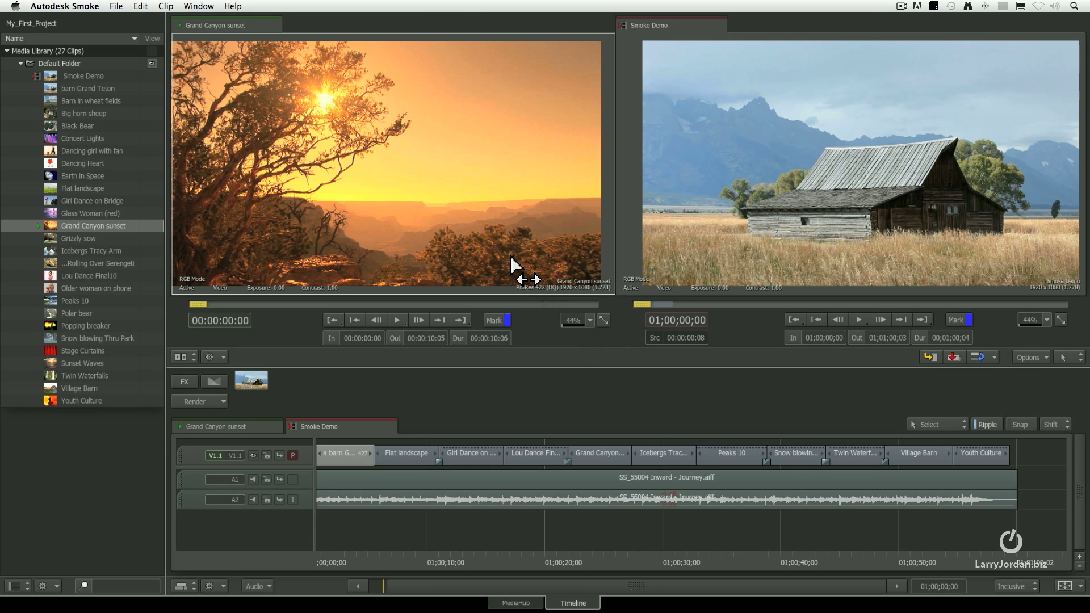
click(1060, 321)
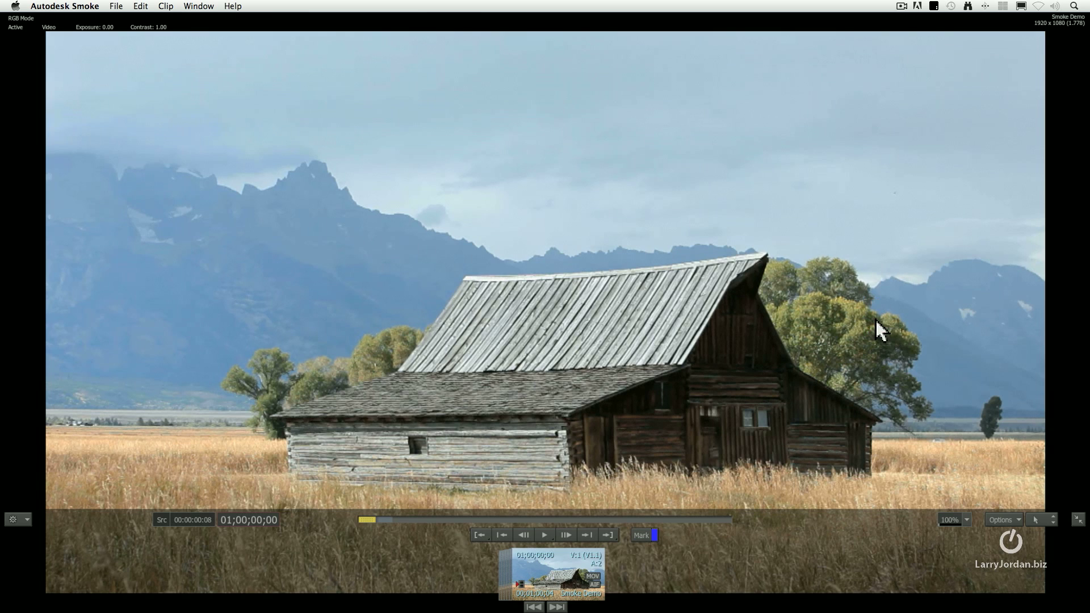
key(Escape)
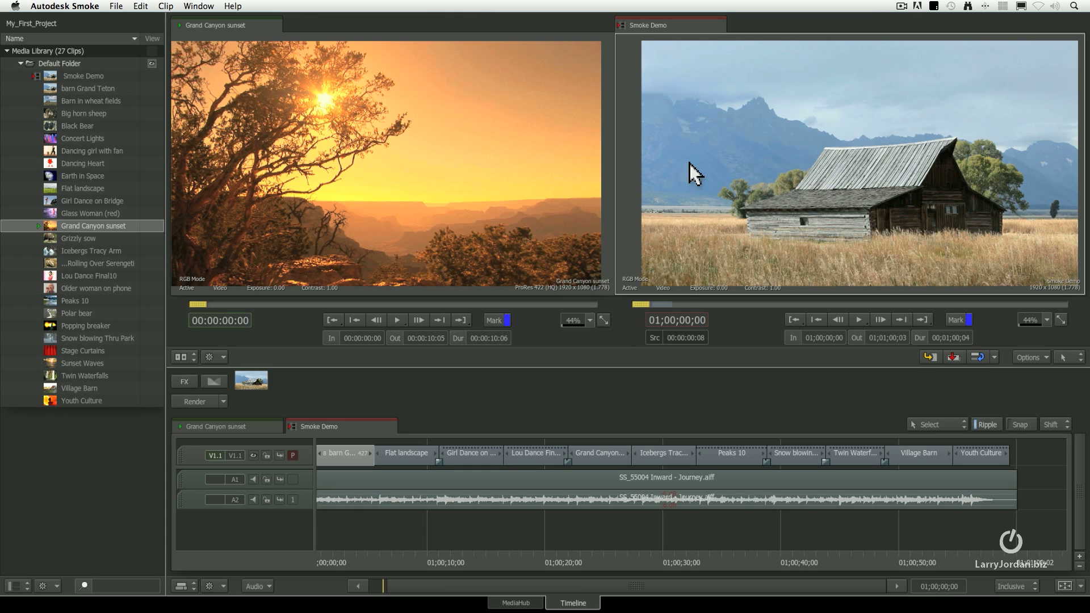
click(1027, 356)
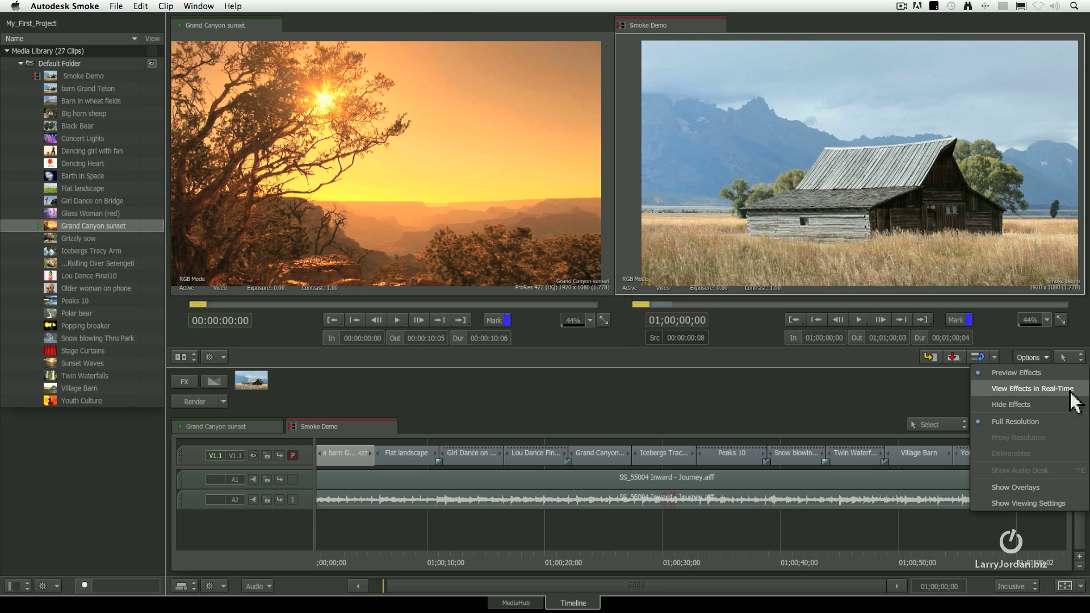
click(1059, 489)
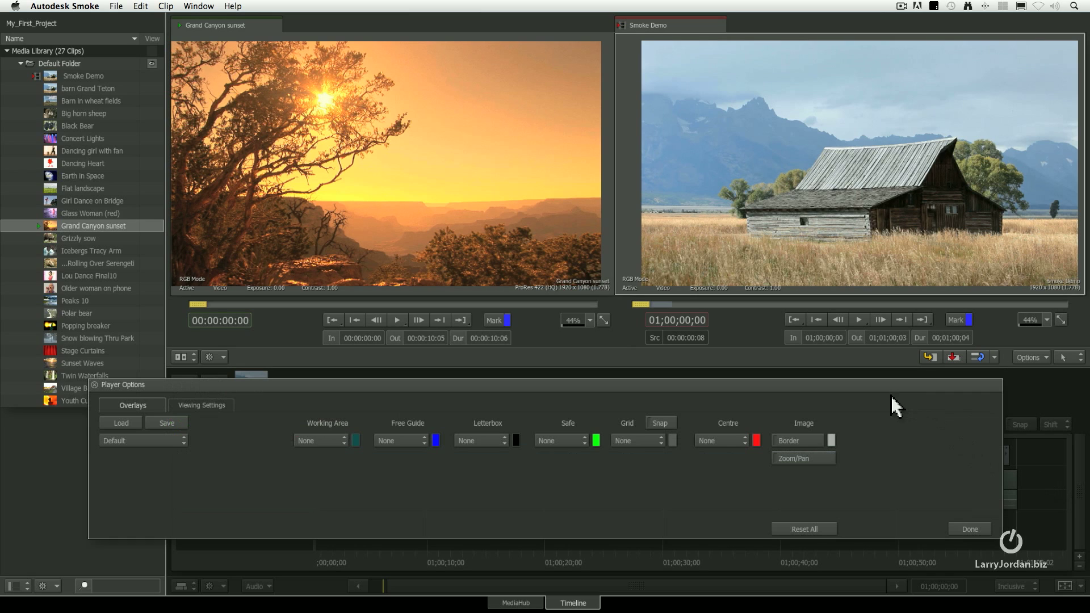
click(570, 437)
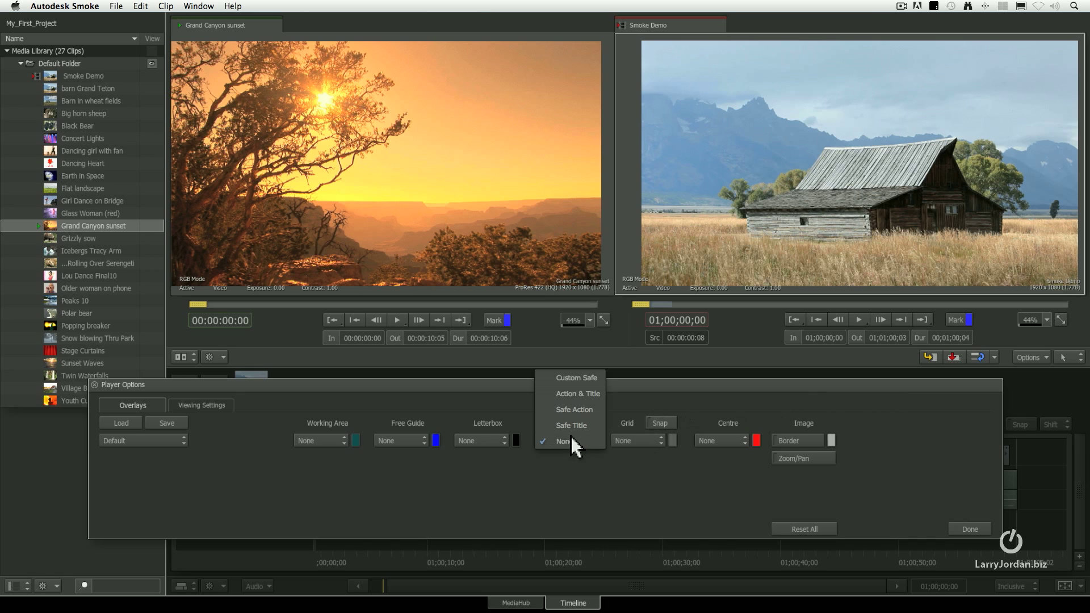
click(587, 428)
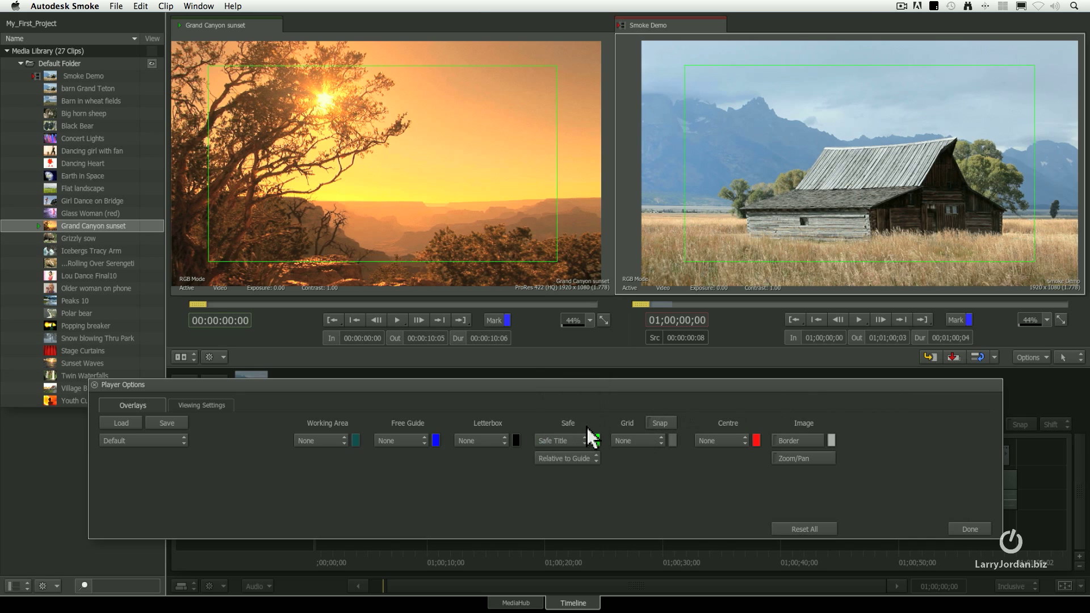
click(579, 443)
click(574, 440)
click(566, 435)
click(580, 422)
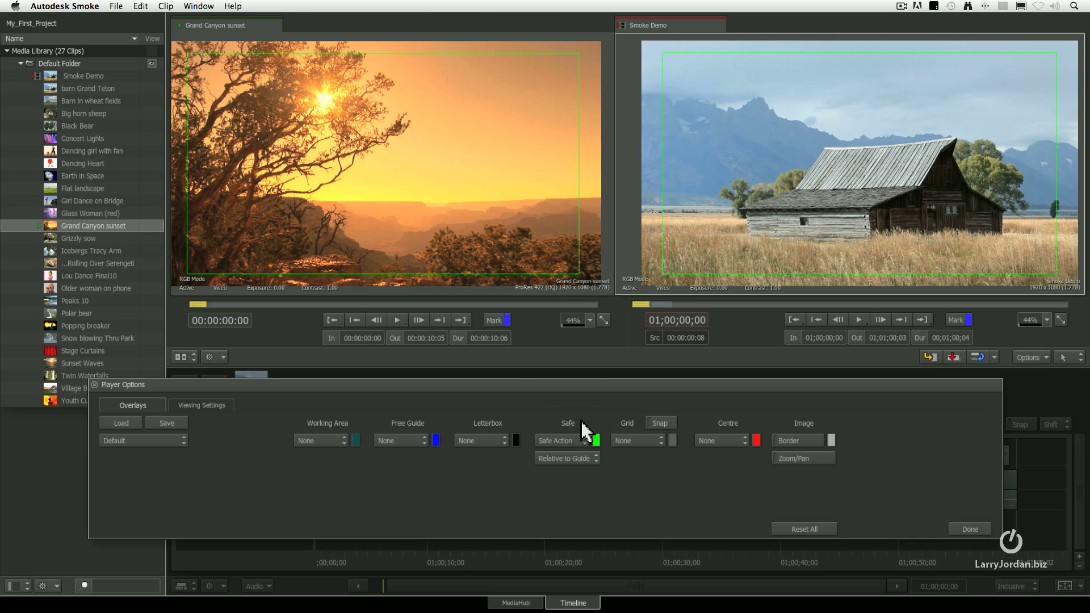
click(567, 441)
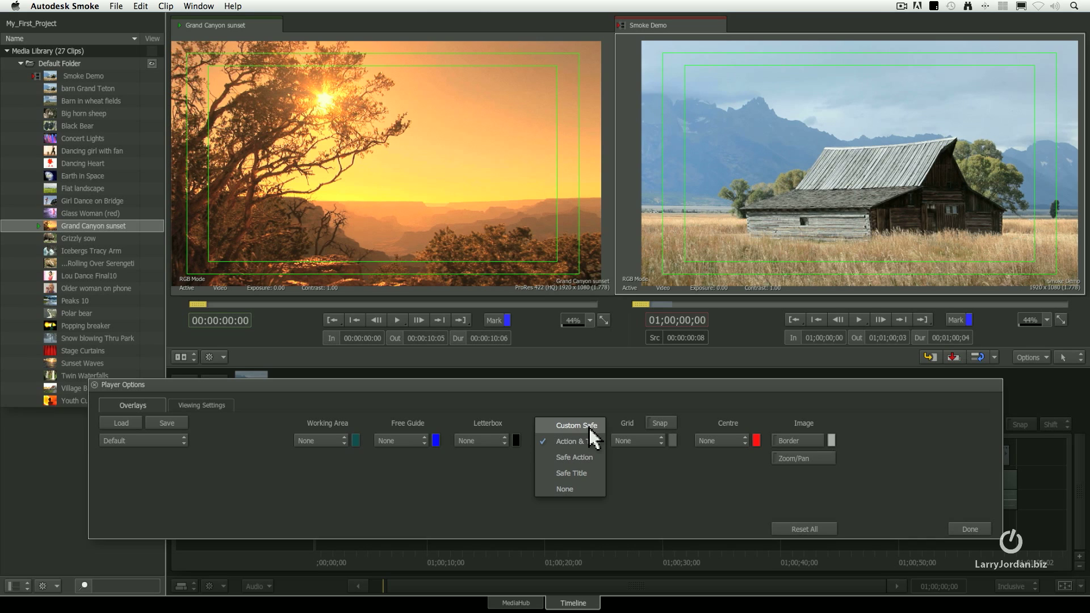
click(573, 487)
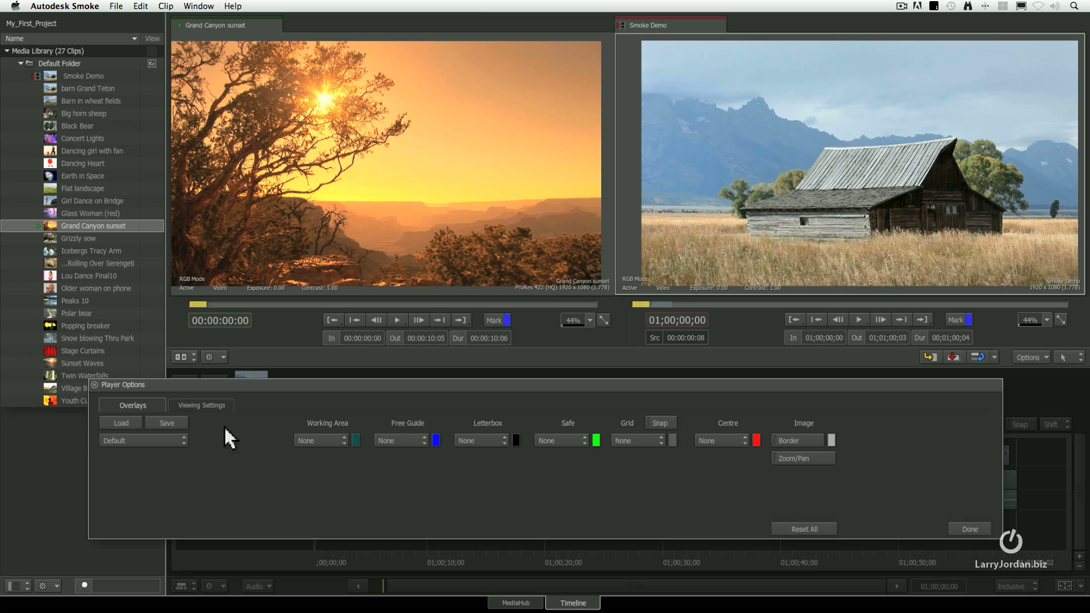
click(969, 529)
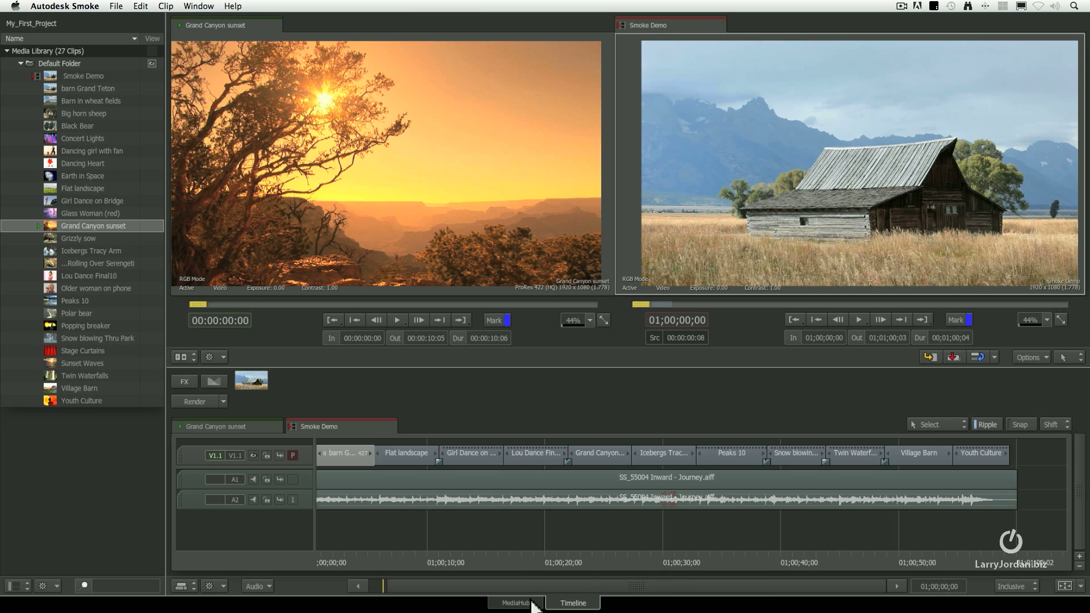
click(514, 603)
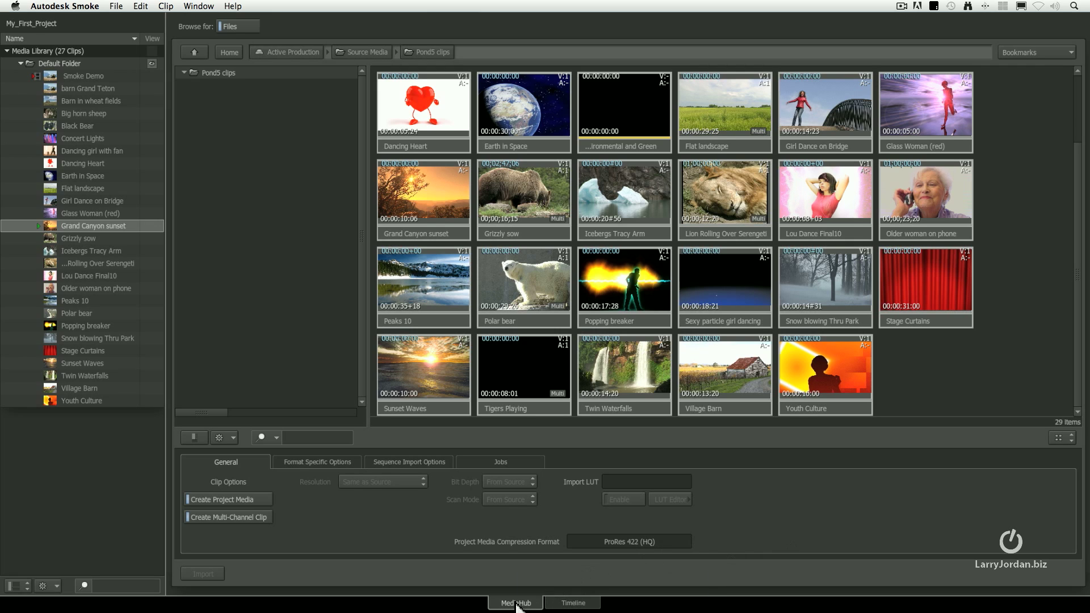
click(572, 604)
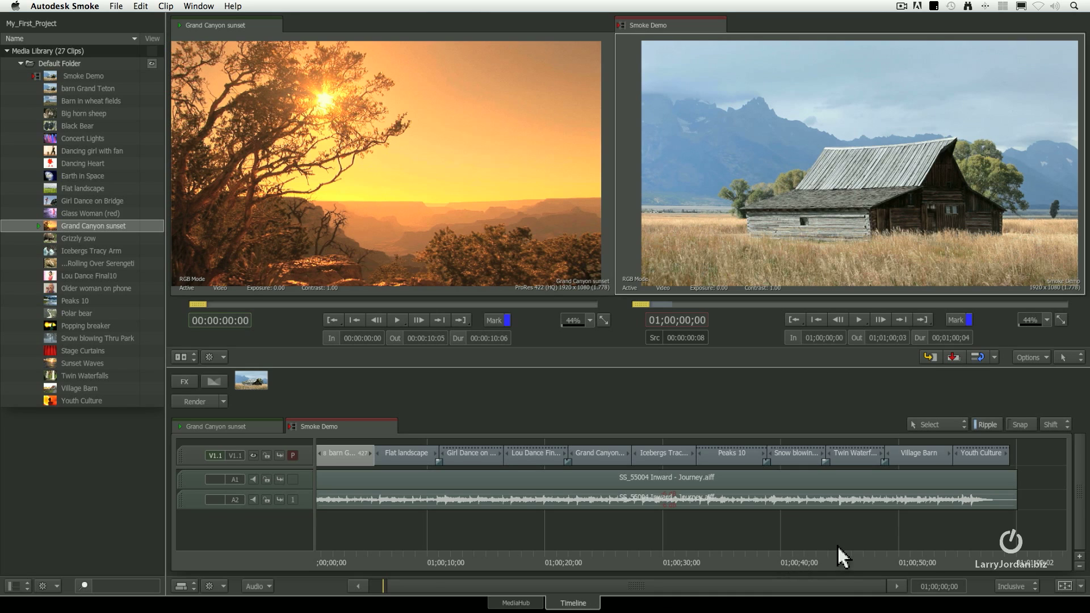